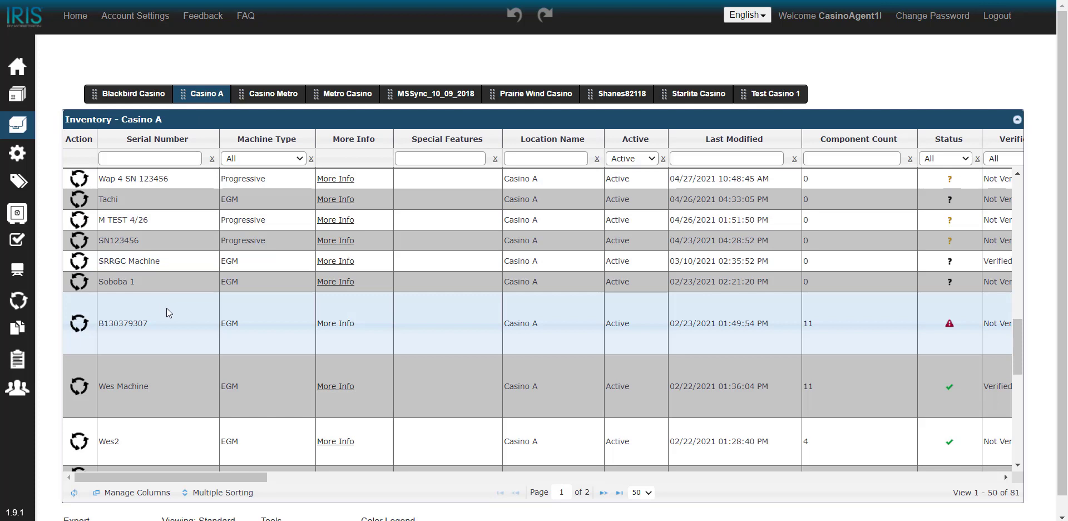
# Start an Add/Remove Progressives change request for the Casino A inventory machines B130379307 and Wes Machine
pyautogui.click(166, 309)
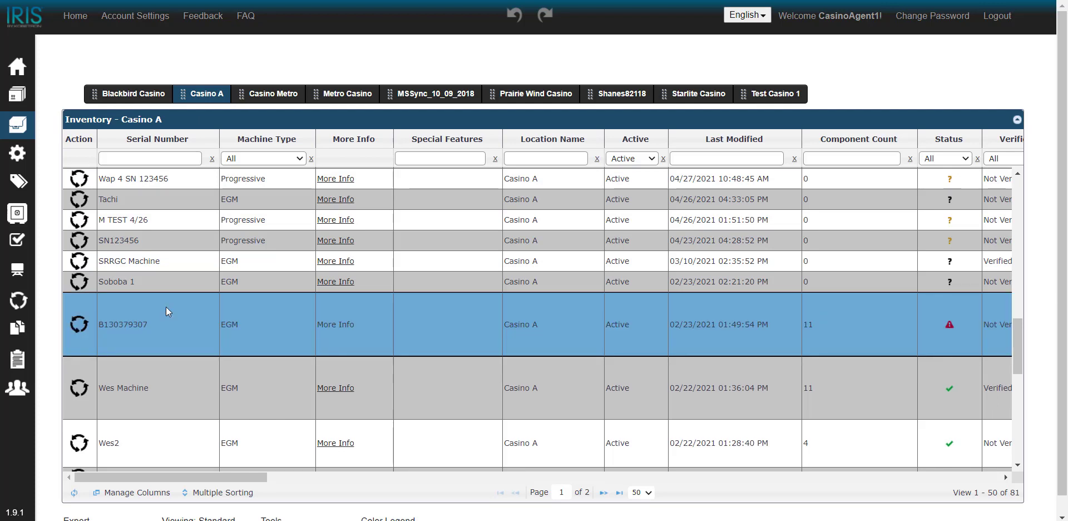
pyautogui.click(195, 392)
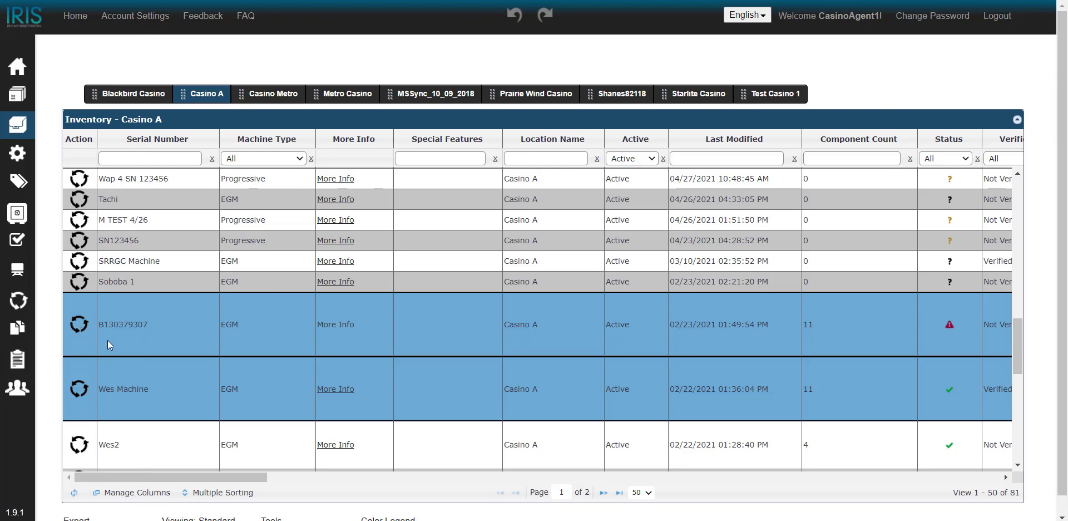
pyautogui.click(80, 324)
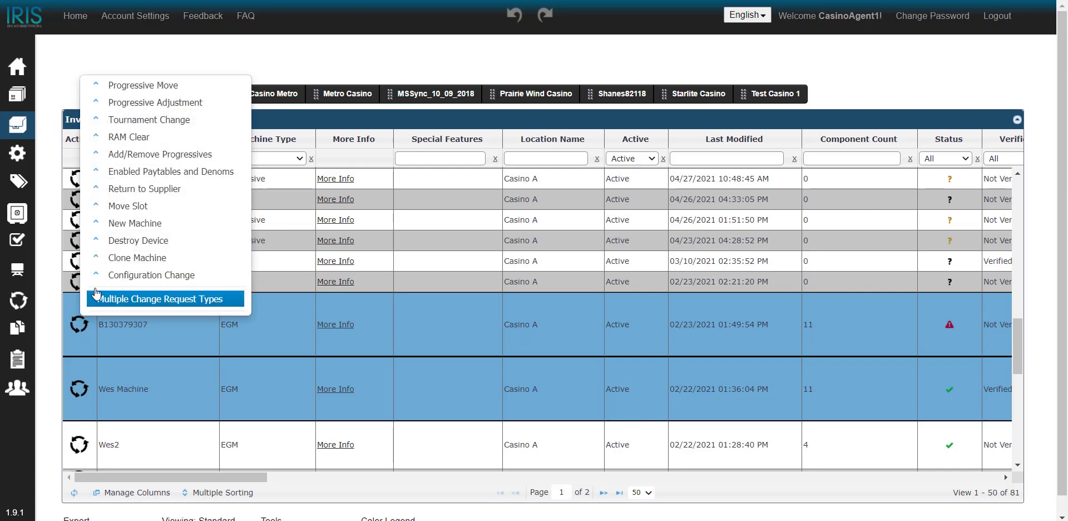
pyautogui.click(148, 154)
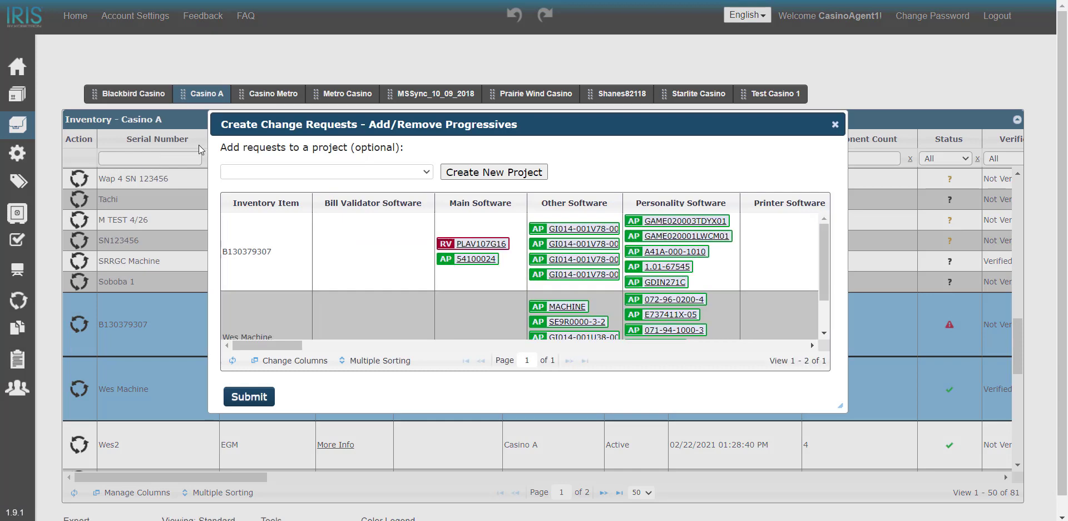
# Create the project "562021 Progressive Project 1" with the description "Demo progressive project" and submit the change requests under it
pyautogui.click(477, 174)
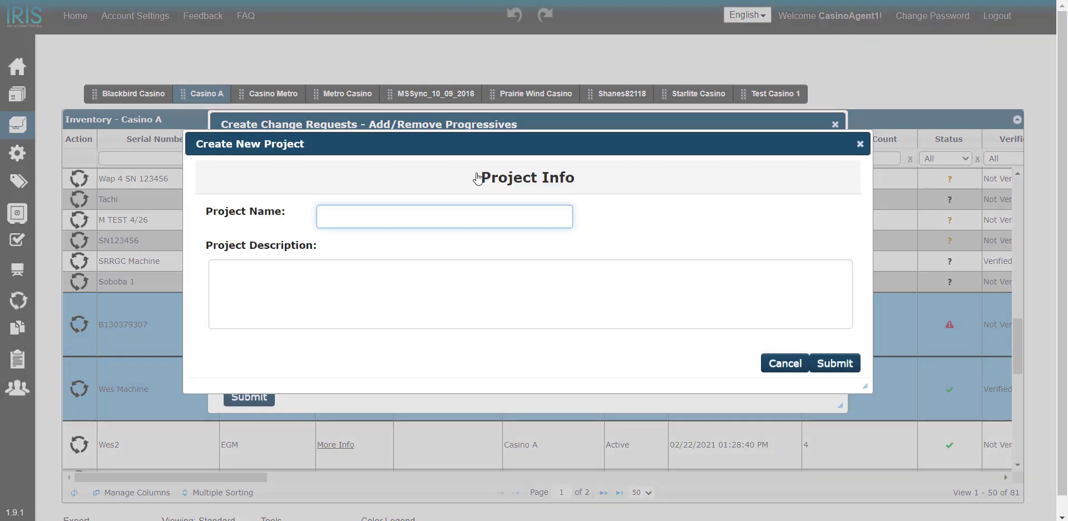
pyautogui.write('562021')
pyautogui.write(' Cre')
pyautogui.write('Pr')
pyautogui.write('ogressive ')
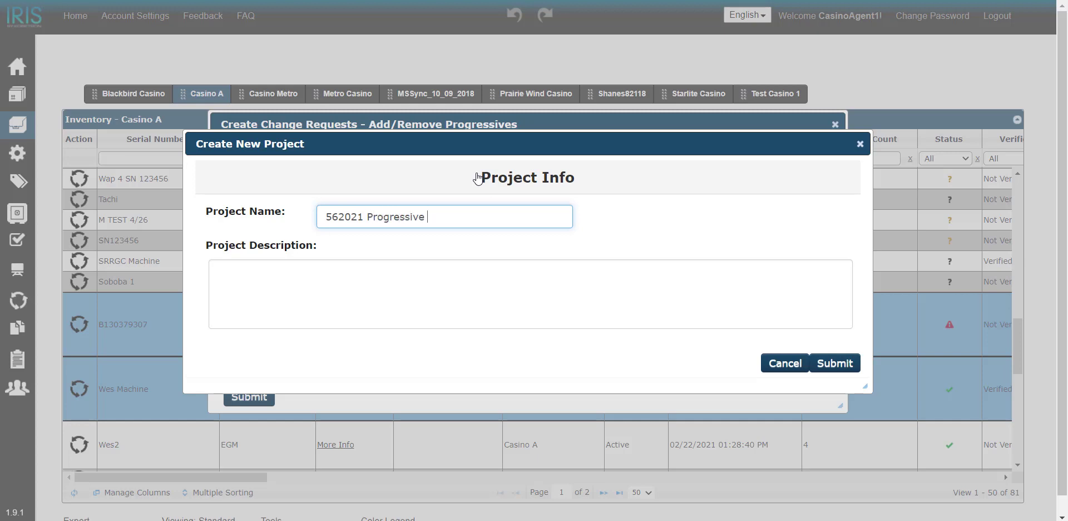
pyautogui.write('Project 1')
pyautogui.click(355, 284)
pyautogui.write('Demo')
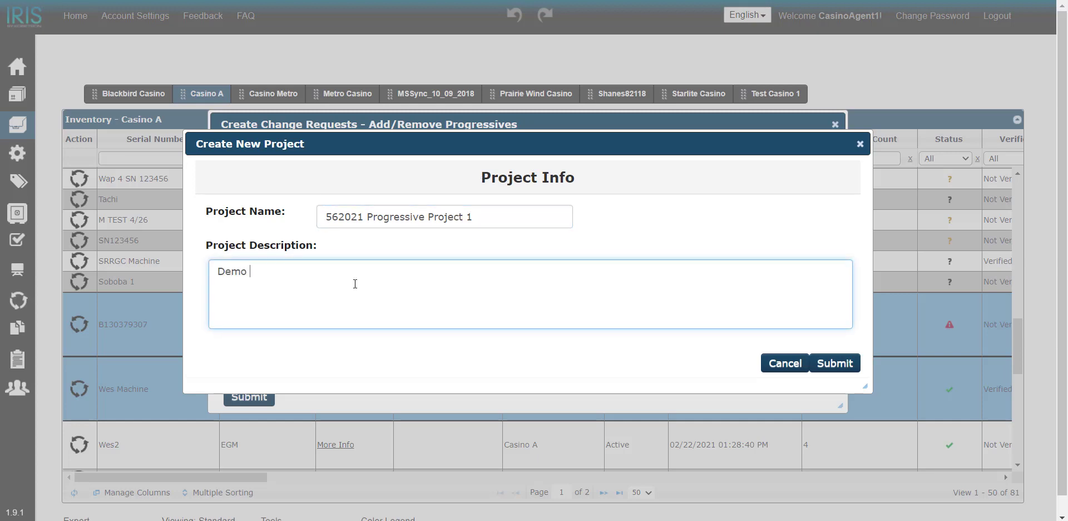
pyautogui.write(' progressive project')
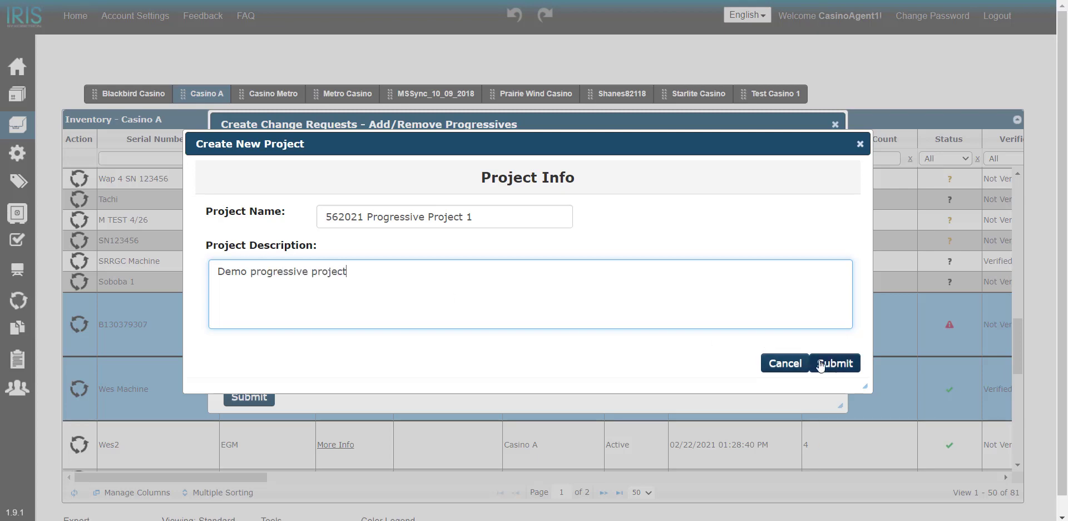
pyautogui.click(846, 364)
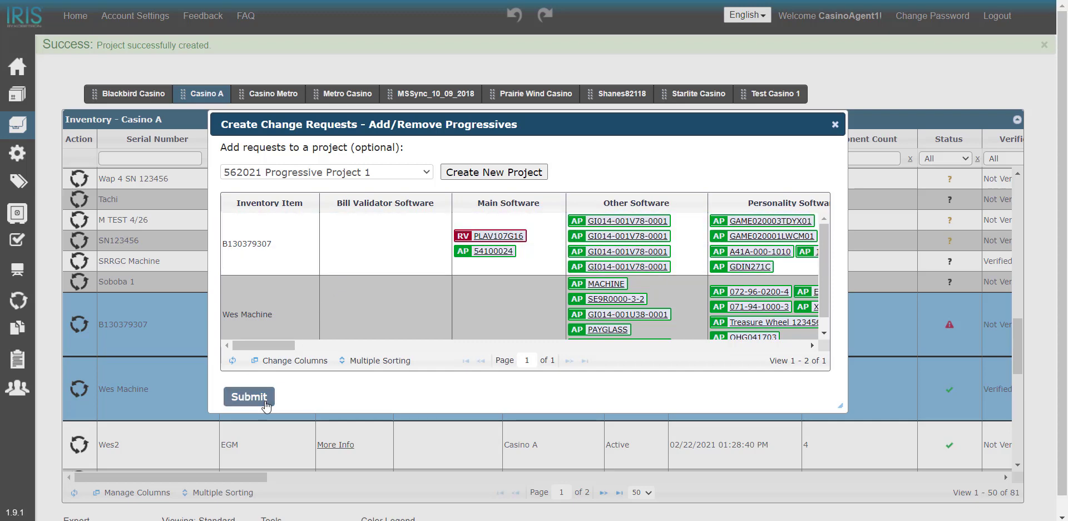
pyautogui.click(249, 397)
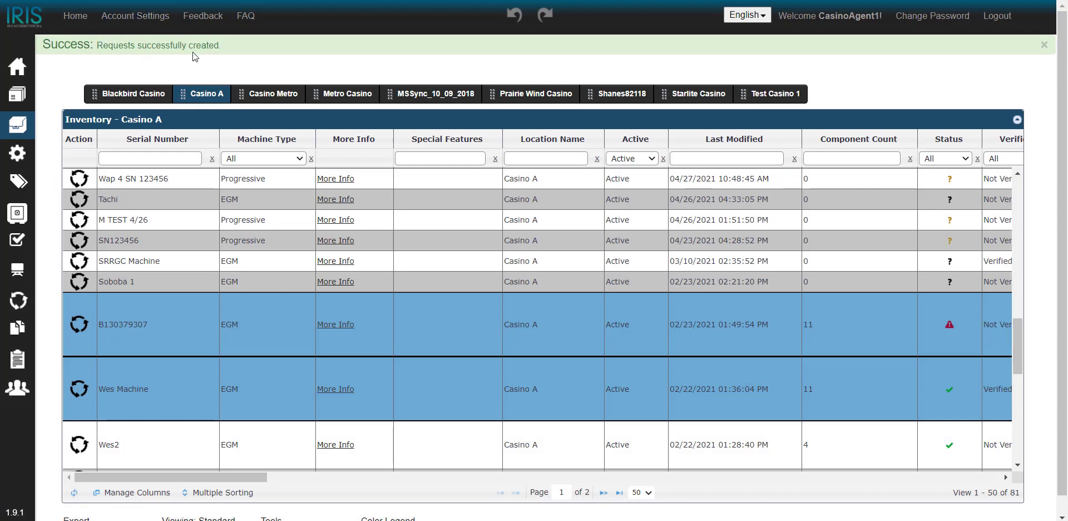
# Open the details of 562021 Progressive Project 1 from the Casino A change request projects and review its sections
pyautogui.click(31, 303)
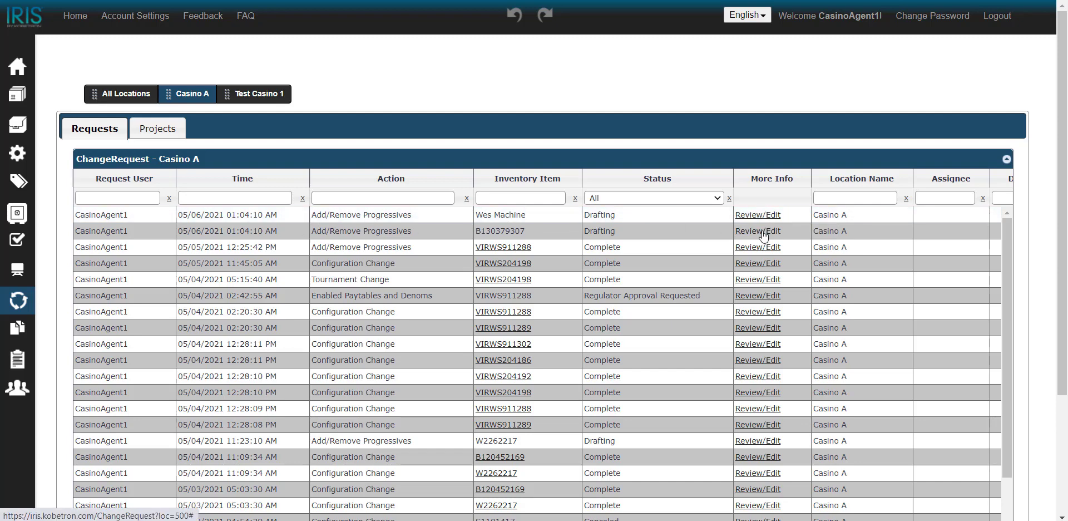
pyautogui.click(174, 134)
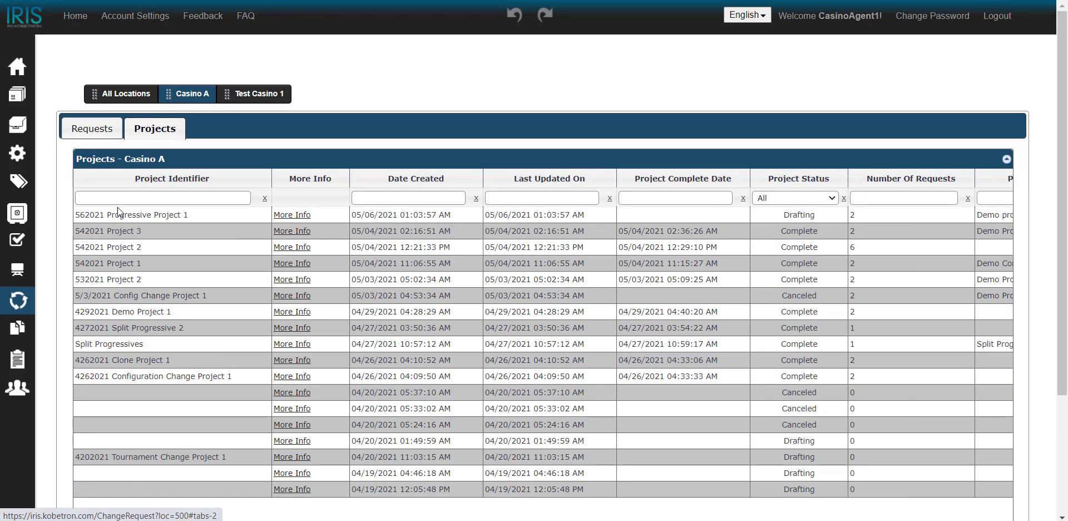
pyautogui.click(294, 217)
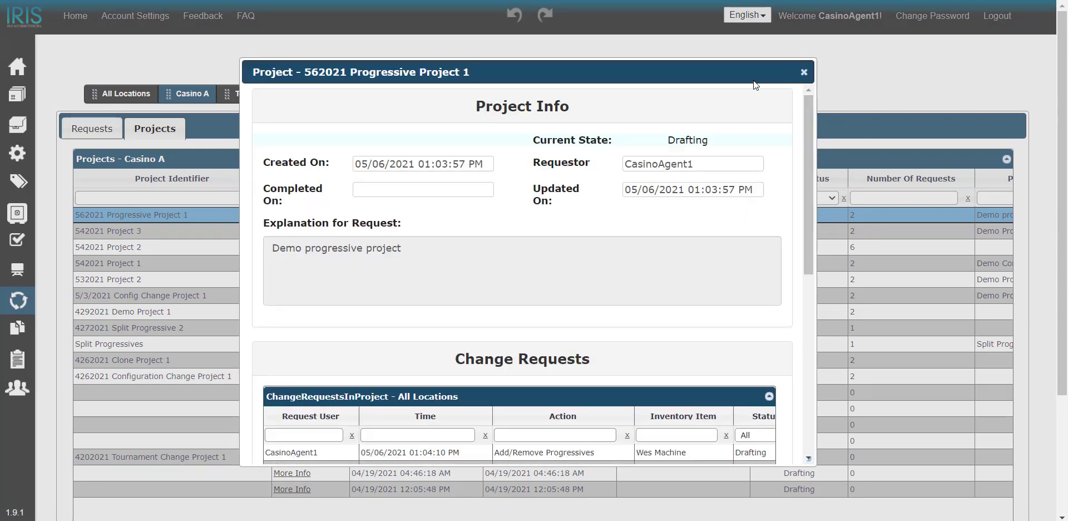
pyautogui.moveTo(747, 74); pyautogui.dragTo(748, 16)
pyautogui.scroll(-2, 782, 234)
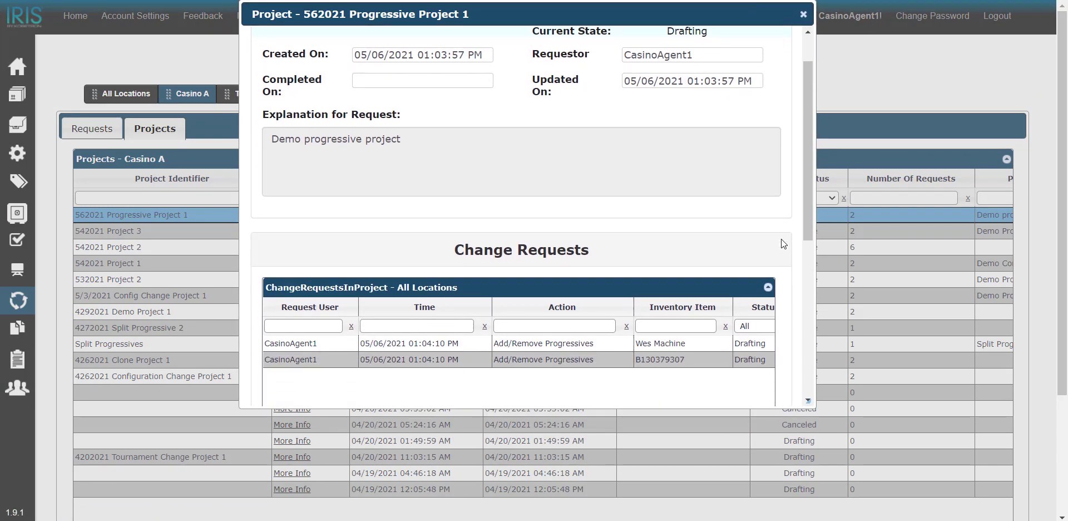
pyautogui.scroll(-3, 579, 293)
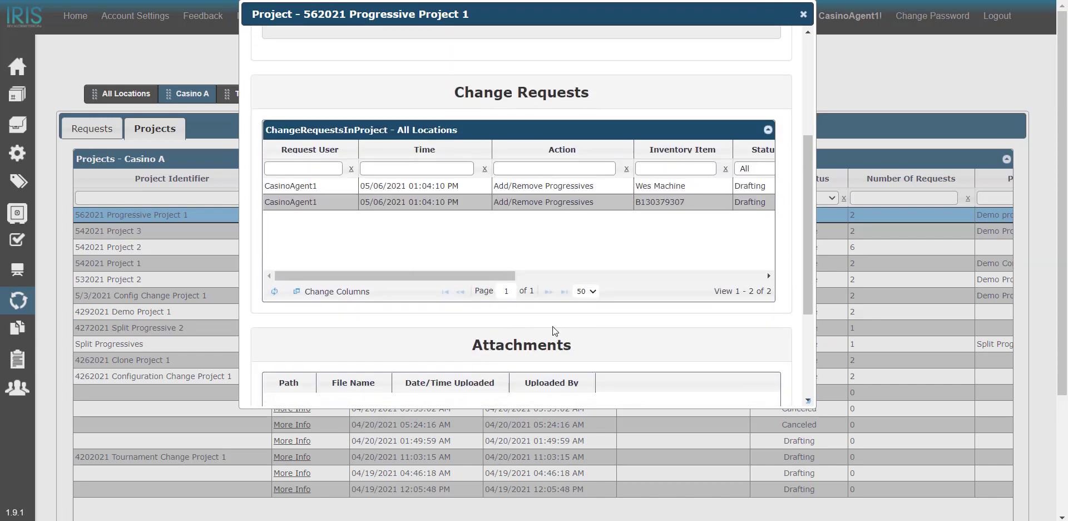
pyautogui.scroll(-6, 516, 353)
pyautogui.scroll(6, 675, 250)
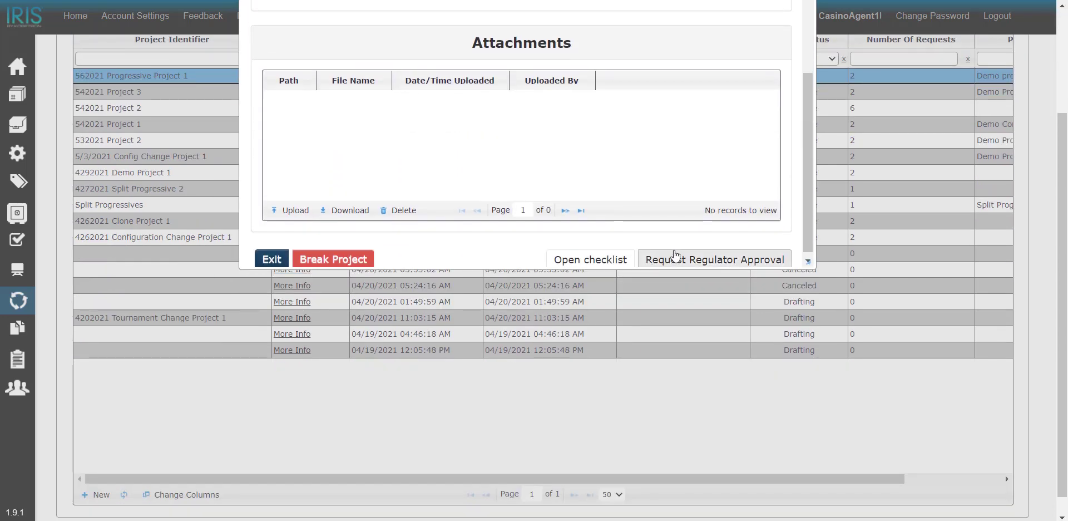
# Open the Wes Machine change request for review and editing from the project's Change Requests list
pyautogui.click(692, 226)
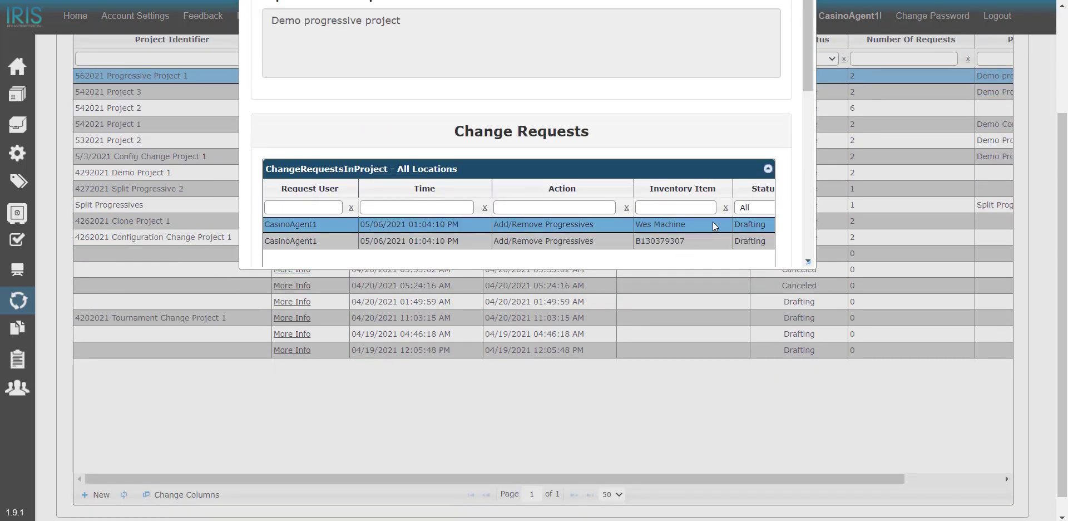
pyautogui.rightClick(712, 221)
pyautogui.click(529, 247)
pyautogui.scroll(-4, 796, 110)
pyautogui.scroll(-1, 723, 120)
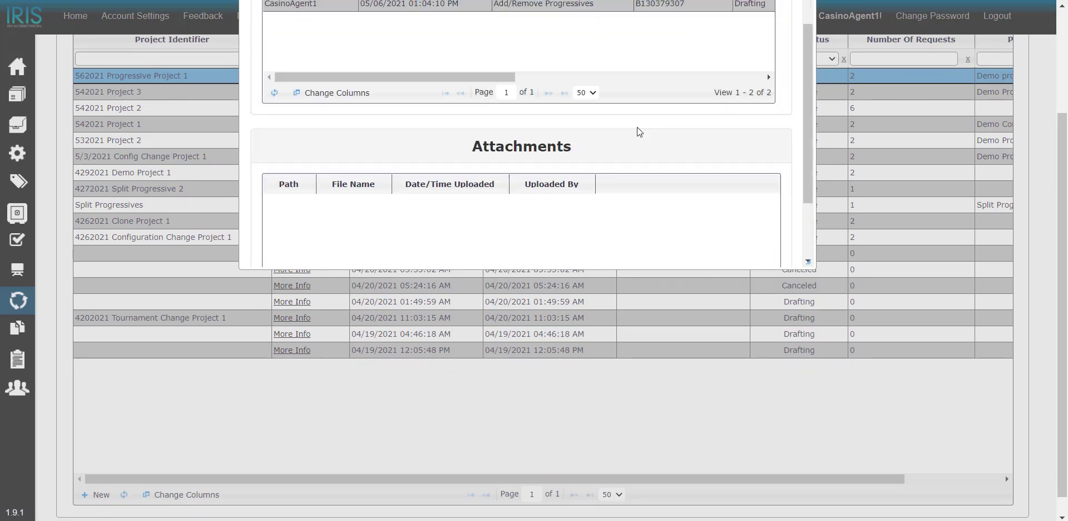
pyautogui.moveTo(473, 67); pyautogui.dragTo(576, 91)
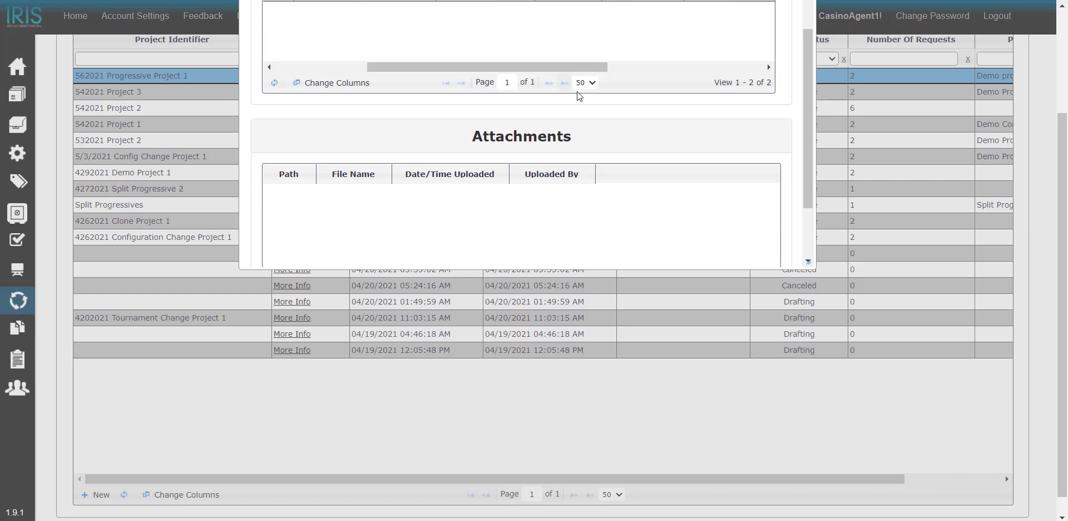
pyautogui.scroll(3, 612, 111)
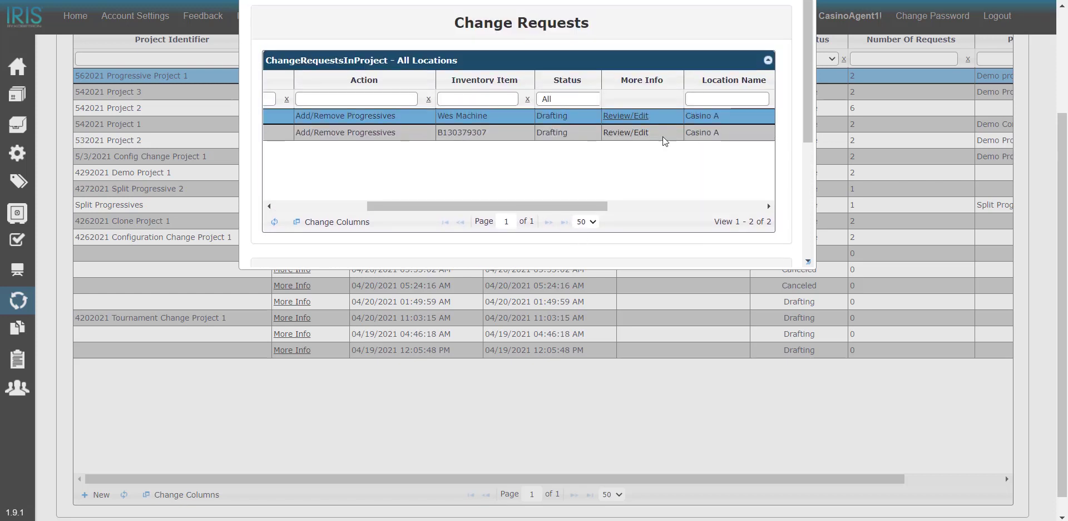
pyautogui.click(631, 117)
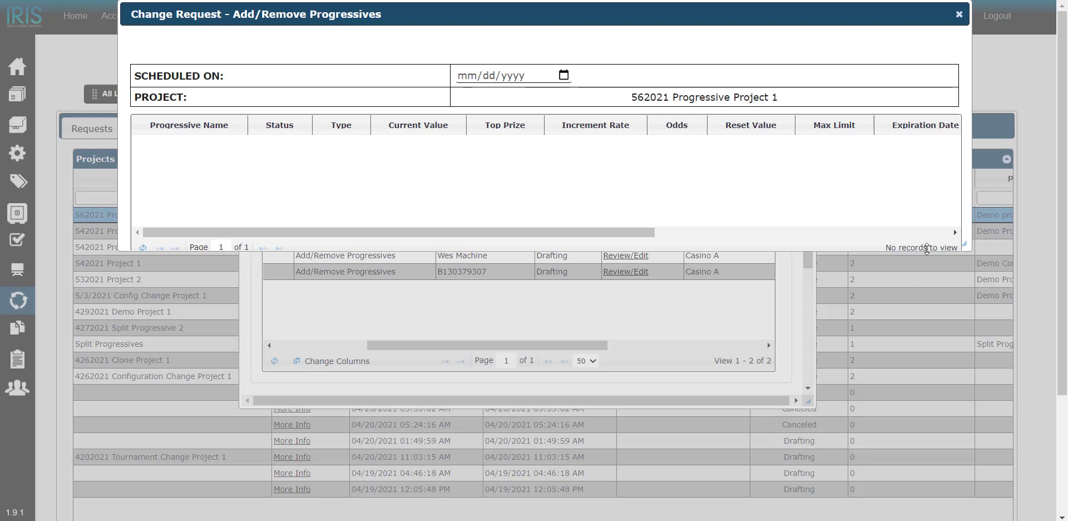
# Edit the Wes Machine request to add the progressive 542021 WAP 2 and submit the change
pyautogui.moveTo(927, 248); pyautogui.dragTo(732, 416)
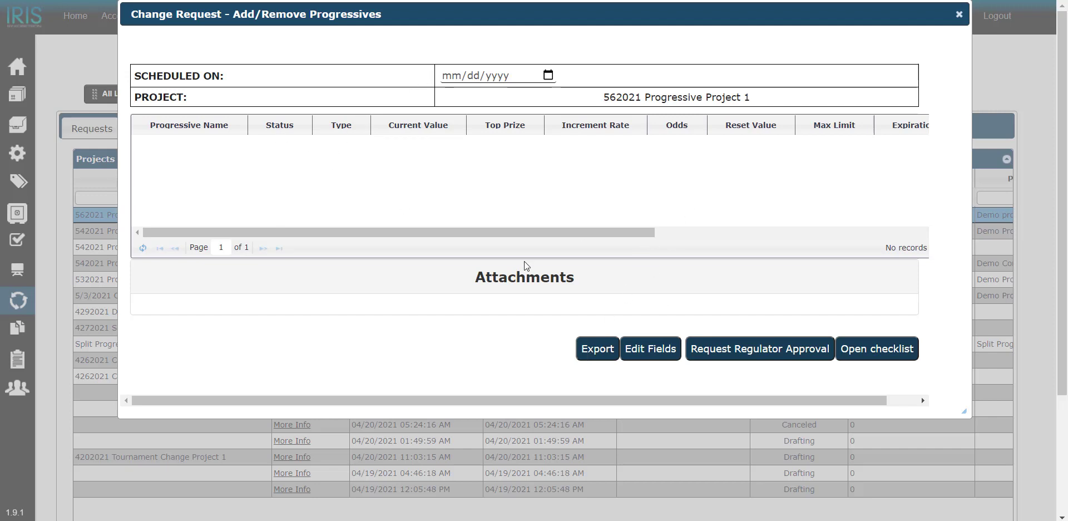
pyautogui.click(648, 360)
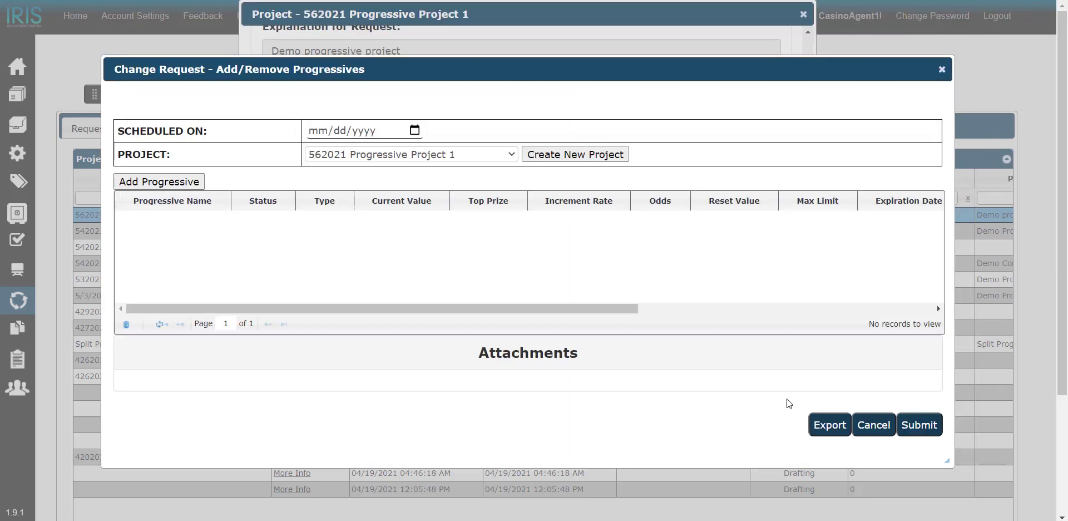
pyautogui.click(193, 186)
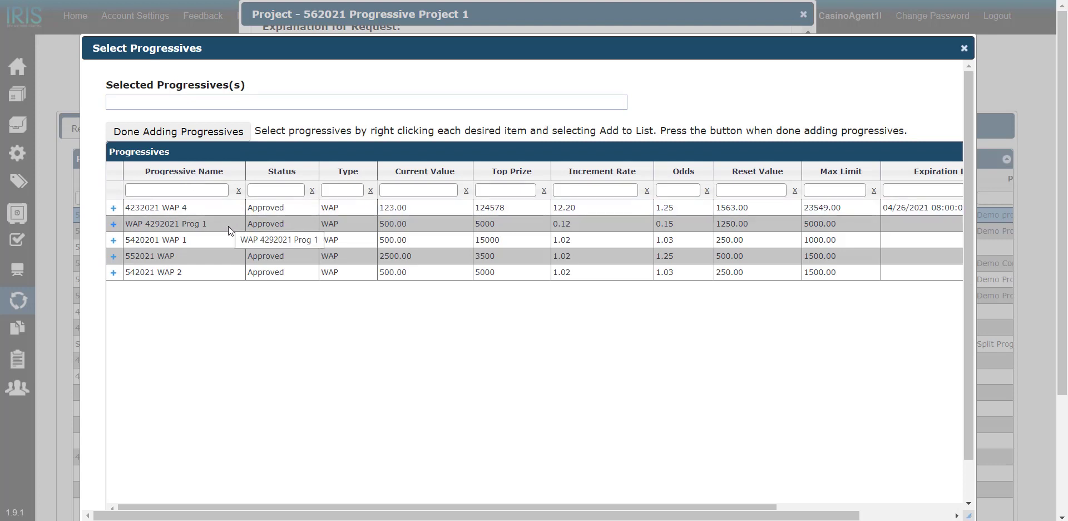
pyautogui.click(215, 278)
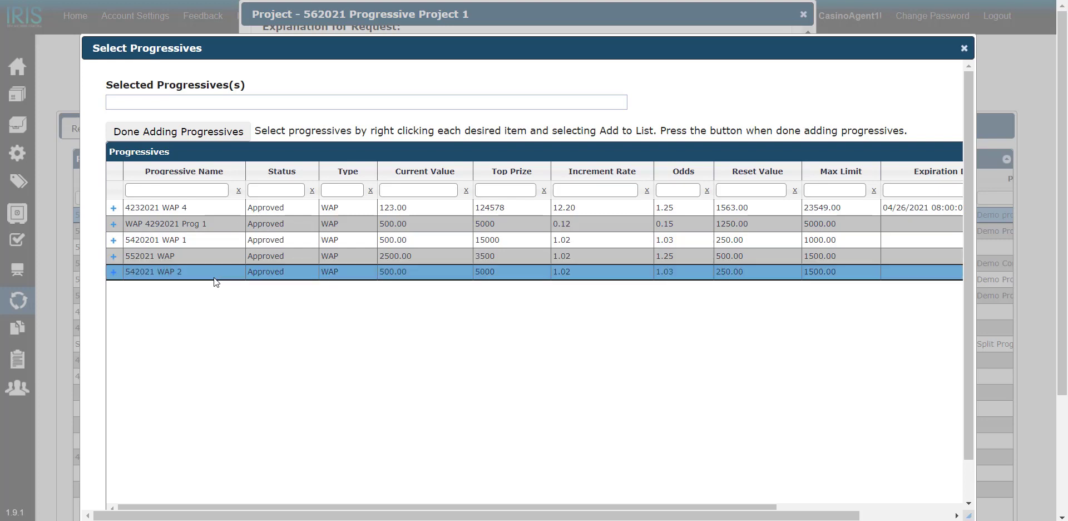
pyautogui.rightClick(215, 279)
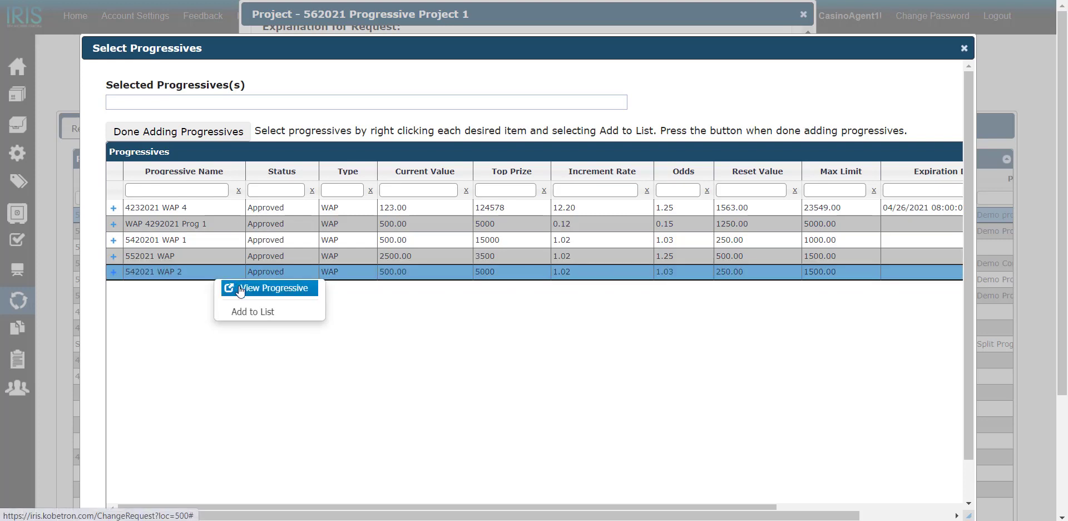
pyautogui.click(245, 312)
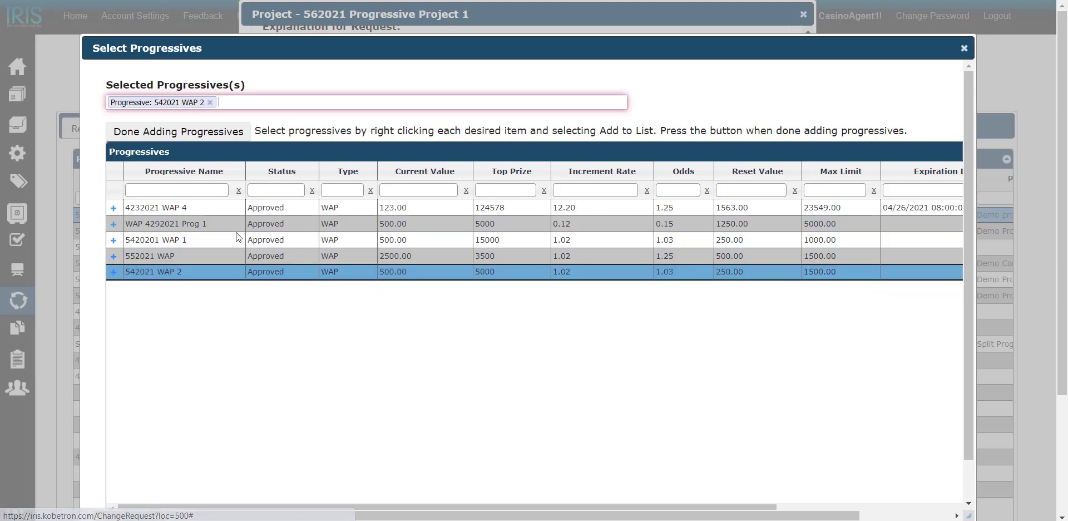
pyautogui.click(196, 132)
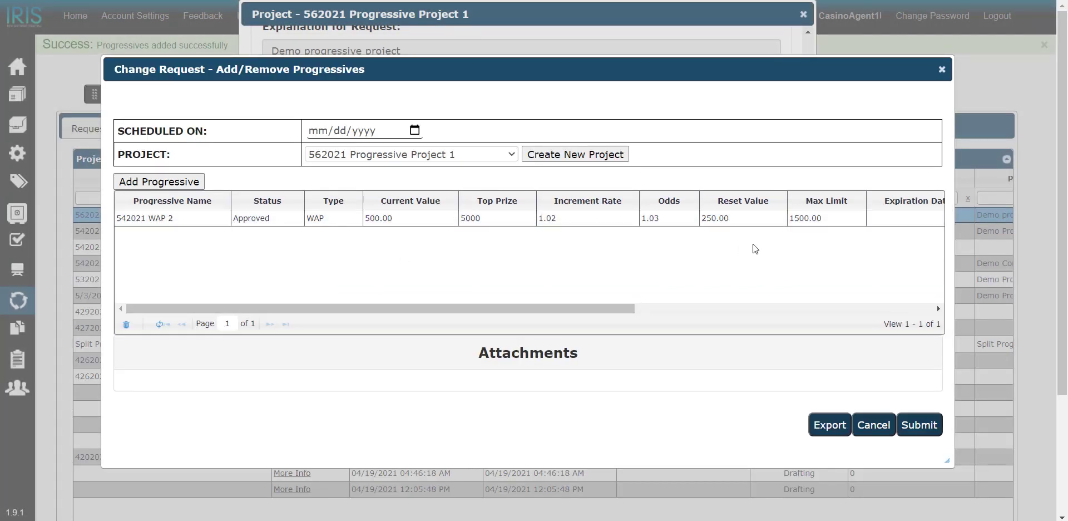
pyautogui.click(919, 425)
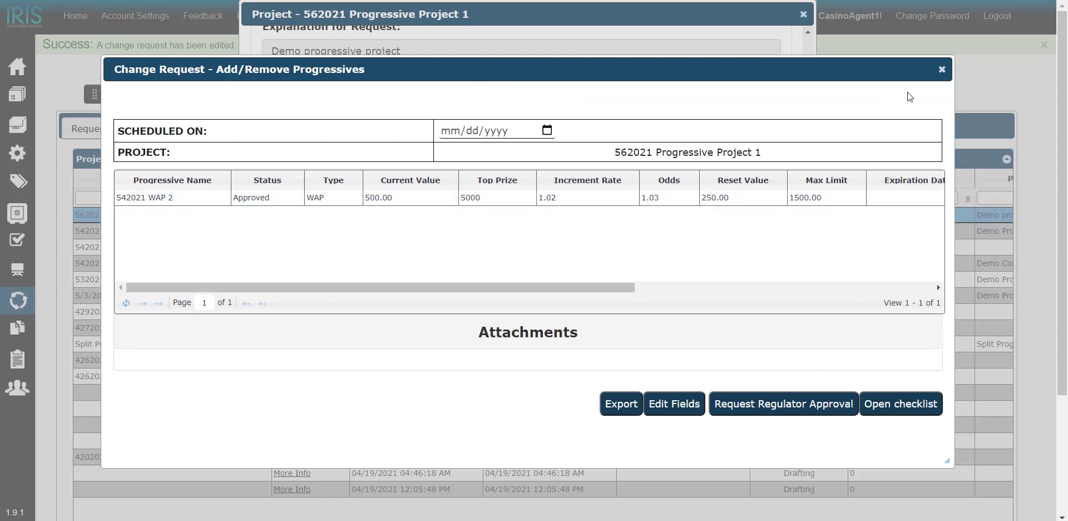
# Close the Wes Machine request and request regulator approval for the whole project
pyautogui.click(943, 71)
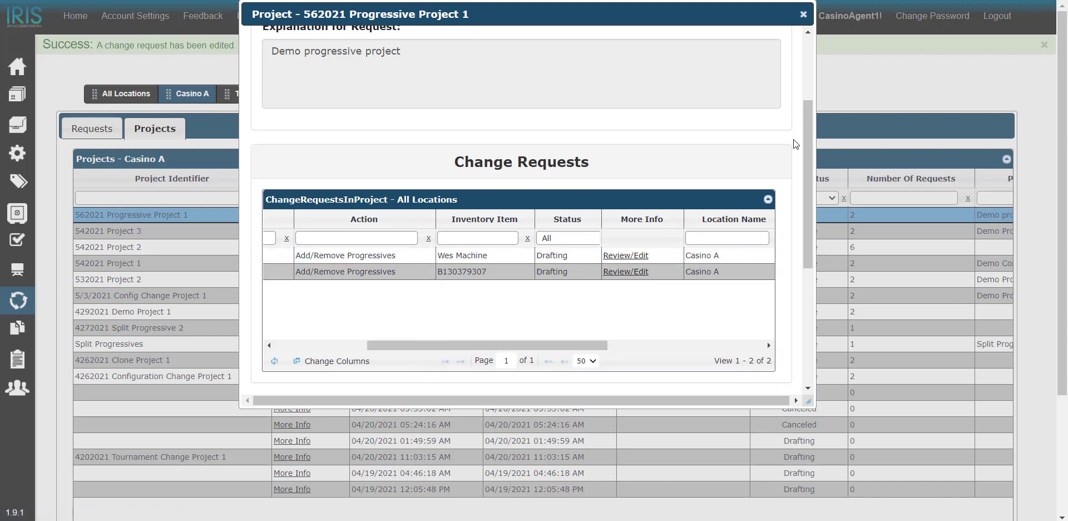
pyautogui.scroll(1, 793, 140)
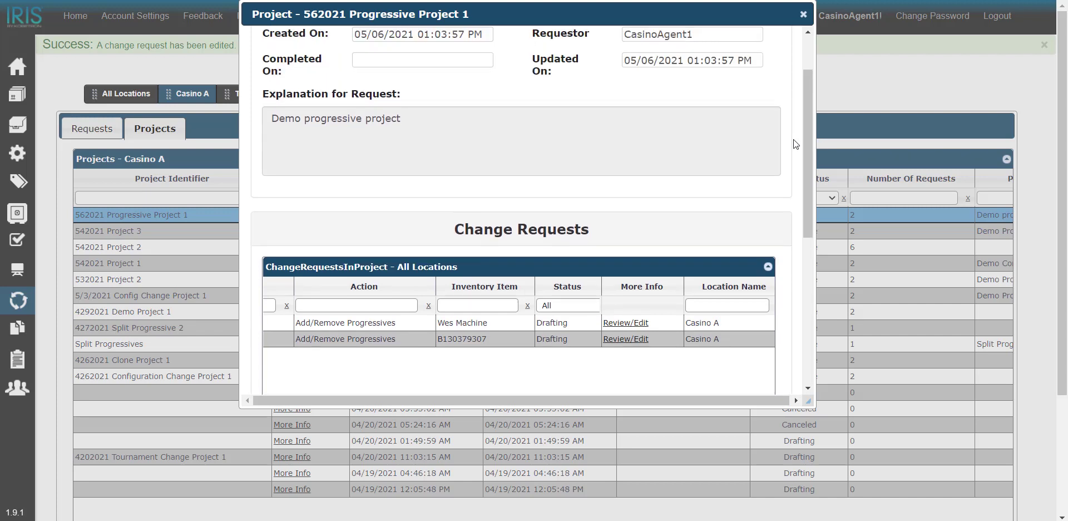
pyautogui.scroll(-6, 793, 139)
pyautogui.scroll(-1, 794, 143)
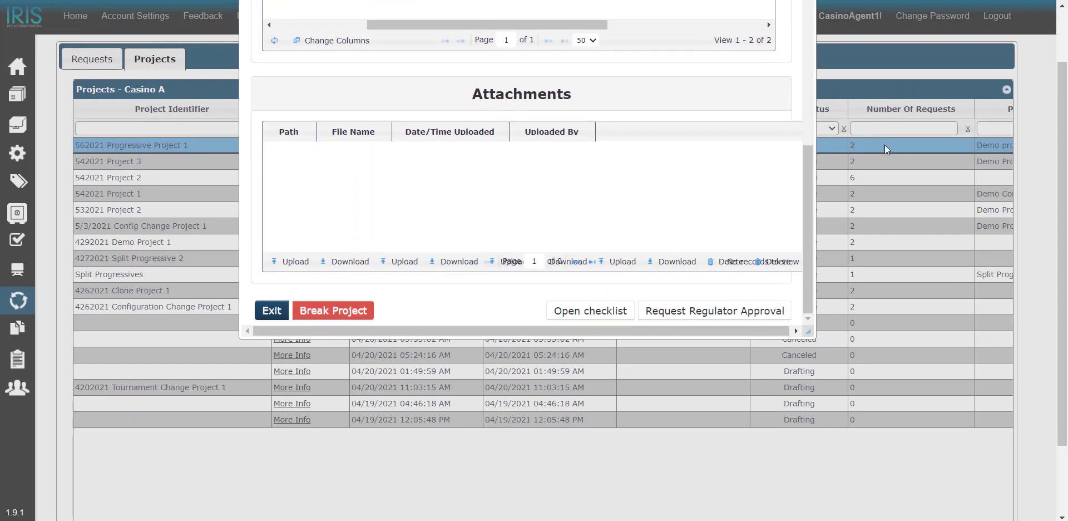
pyautogui.click(713, 312)
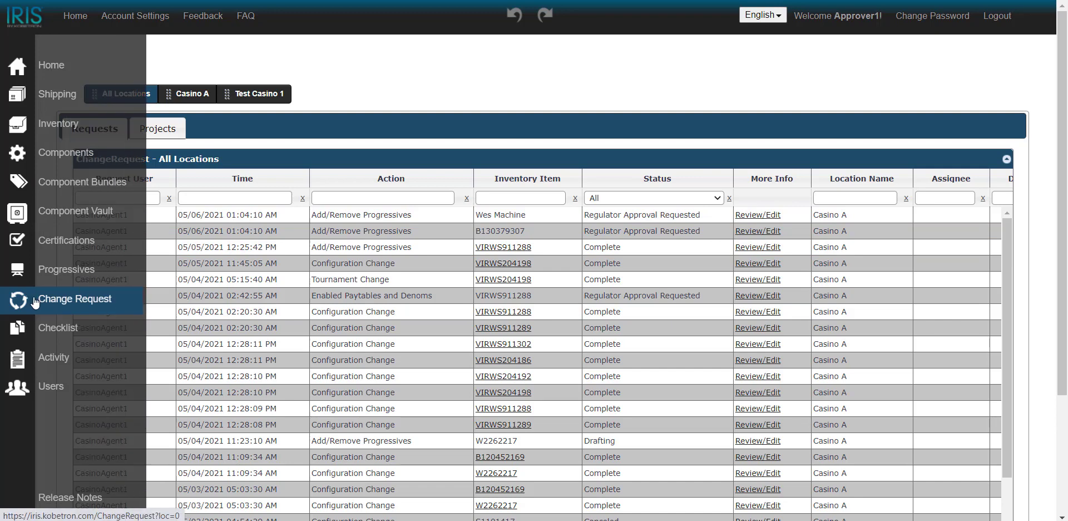
# Open 562021 Progressive Project 1 from the change request projects and review the progressive details of its Wes Machine request
pyautogui.click(171, 139)
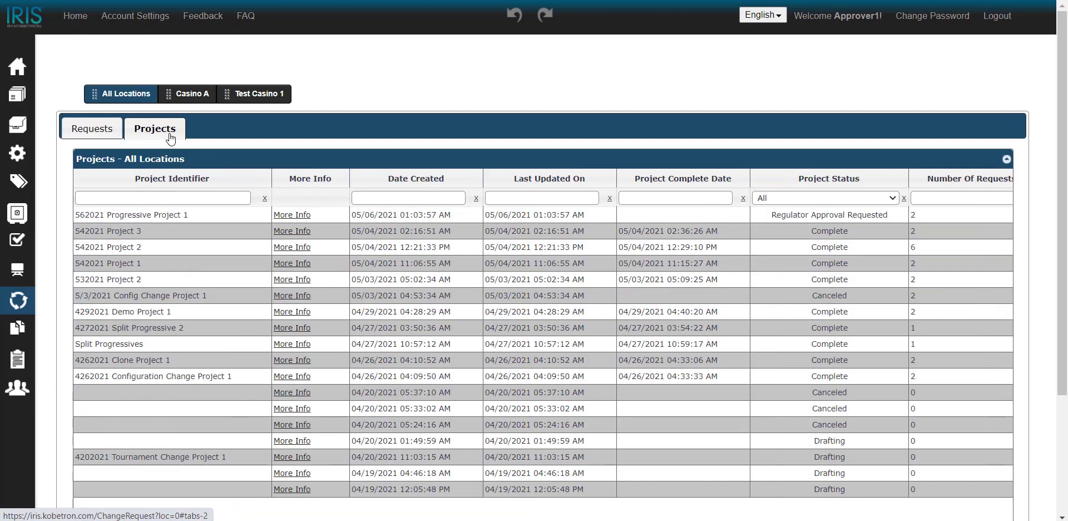
pyautogui.click(289, 217)
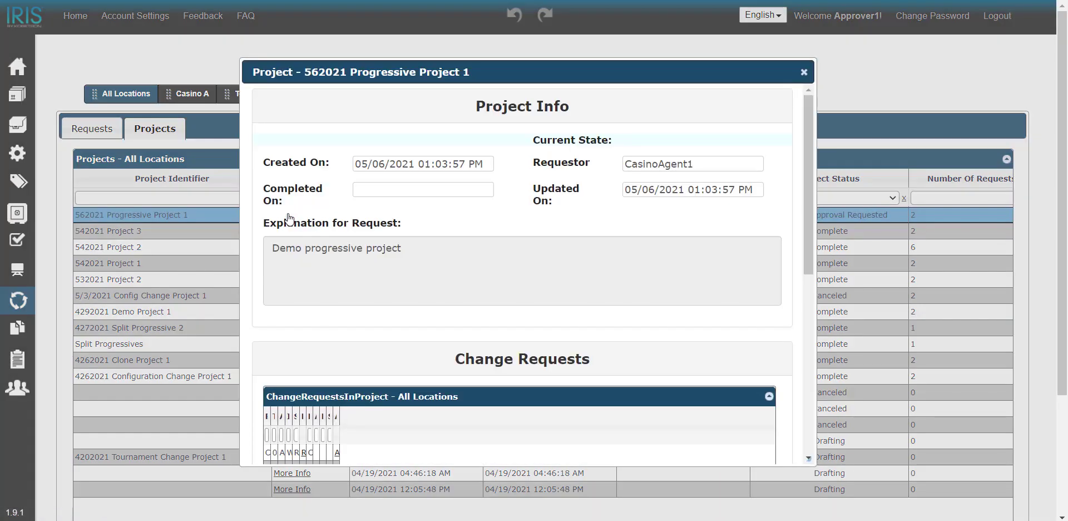
pyautogui.scroll(-4, 465, 288)
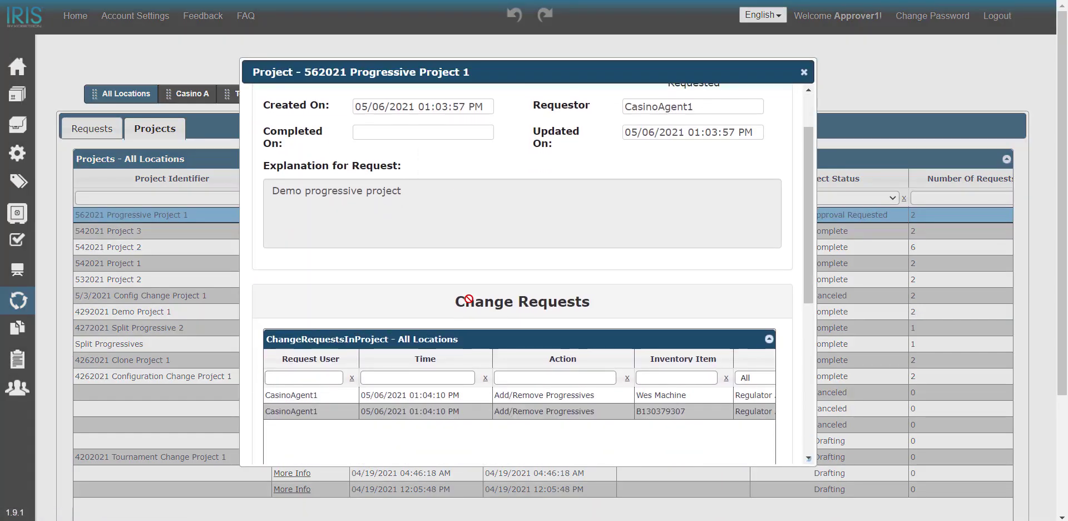
pyautogui.moveTo(447, 346); pyautogui.dragTo(565, 357)
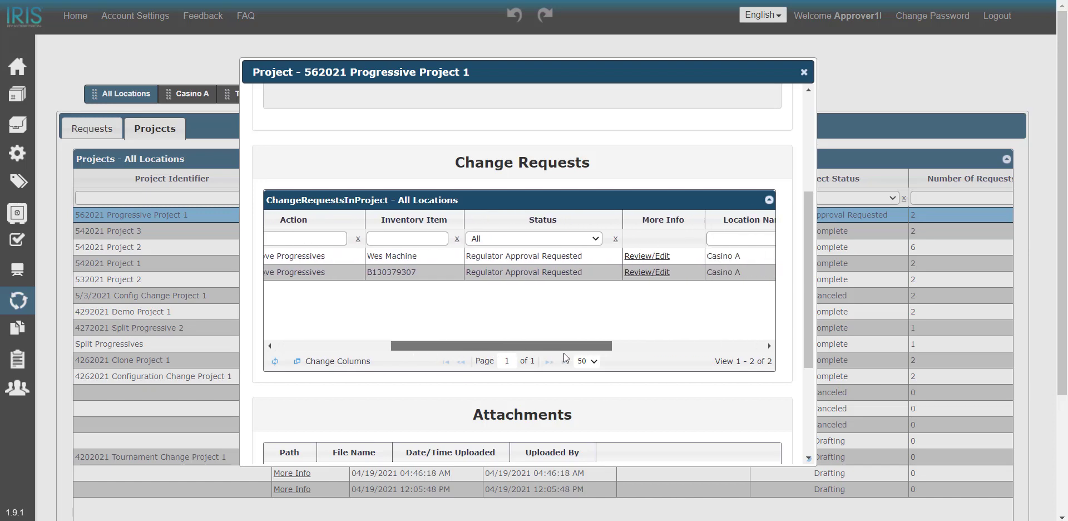
pyautogui.click(633, 260)
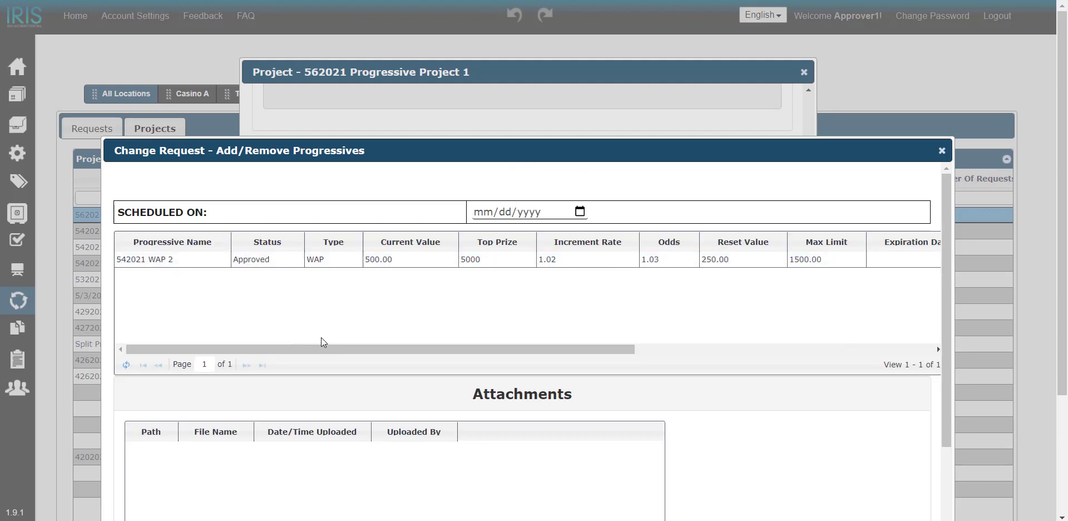
pyautogui.moveTo(325, 352); pyautogui.dragTo(406, 350)
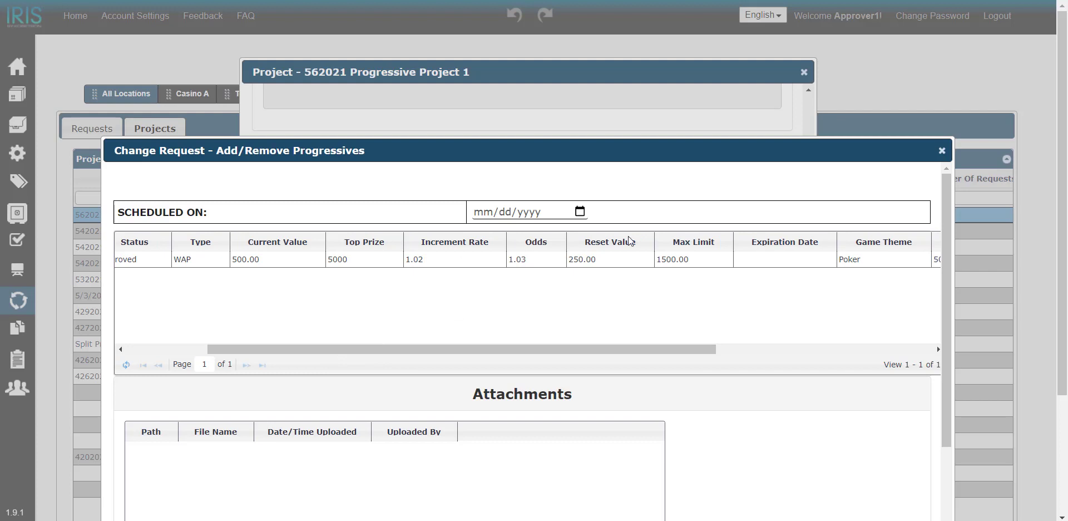
# Close the Wes Machine request and approve the whole 562021 Progressive Project 1 as regulator
pyautogui.click(942, 150)
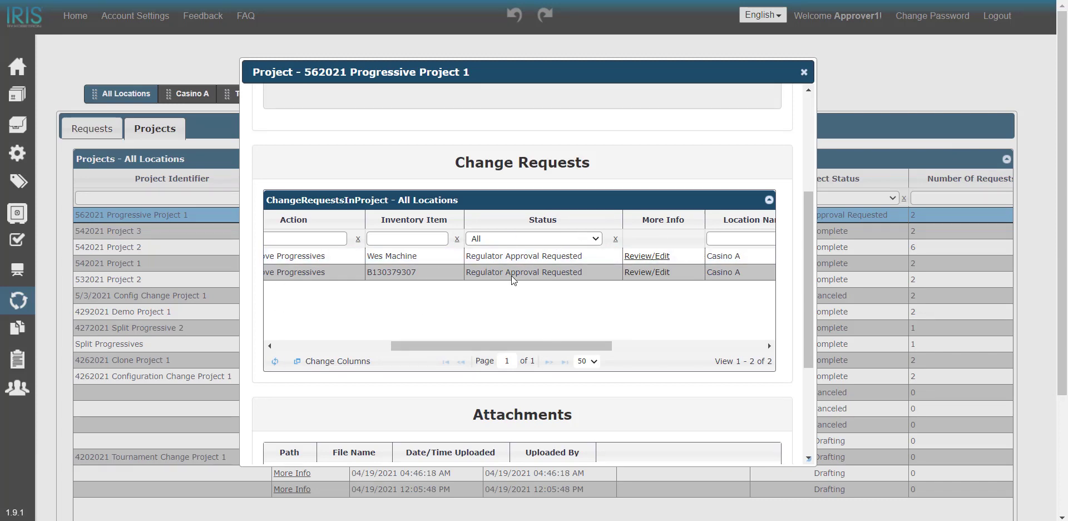
pyautogui.scroll(-3, 562, 259)
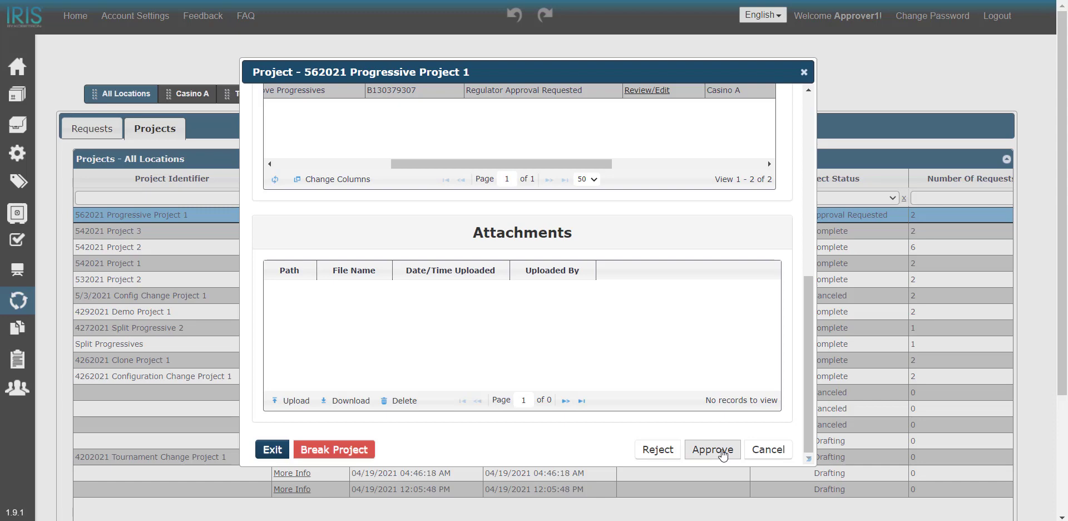
pyautogui.click(722, 454)
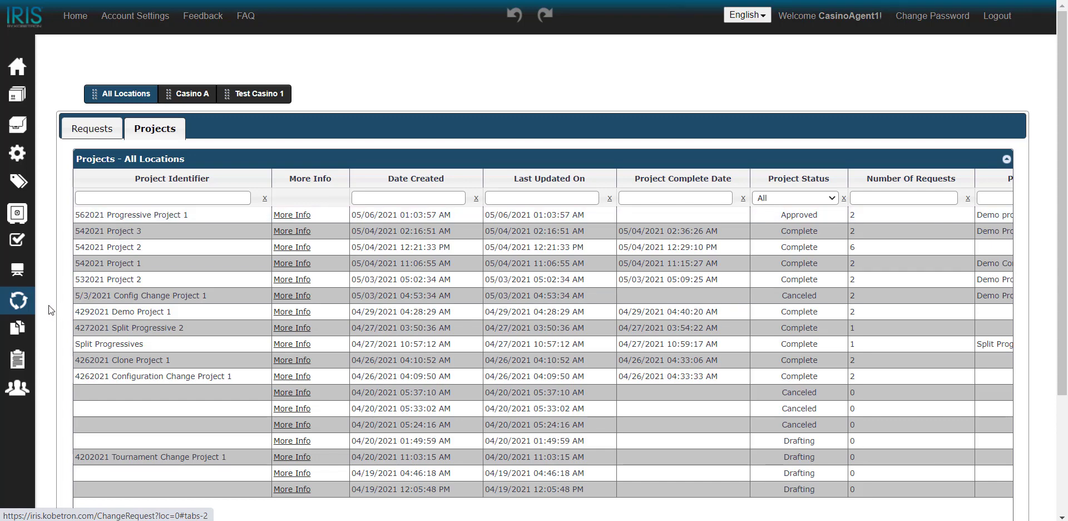
# Open the details of the approved 562021 Progressive Project 1 as the casino agent and complete the project's request
pyautogui.moveTo(53, 309)
pyautogui.click(290, 217)
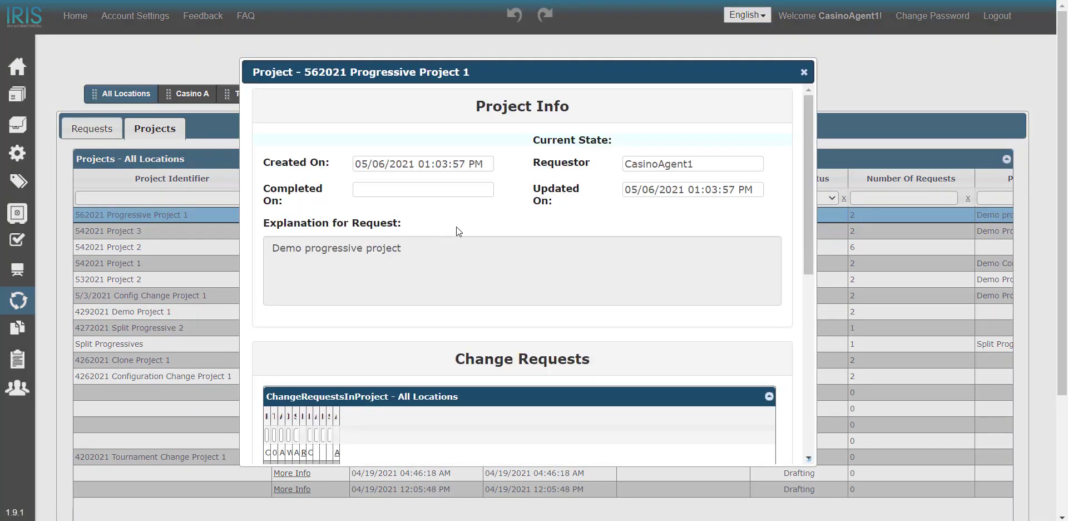
pyautogui.scroll(-5, 478, 223)
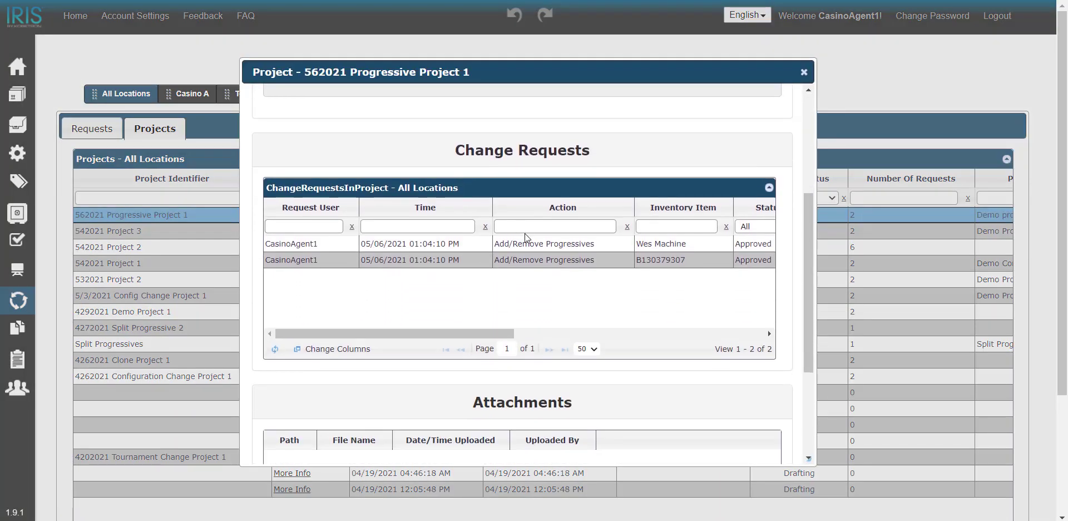
pyautogui.scroll(-5, 530, 232)
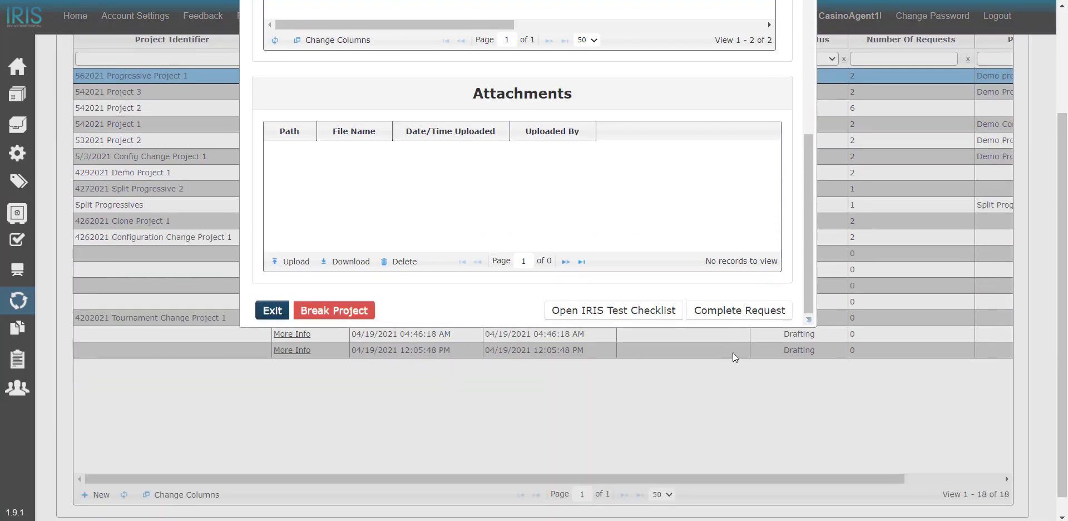
pyautogui.click(719, 321)
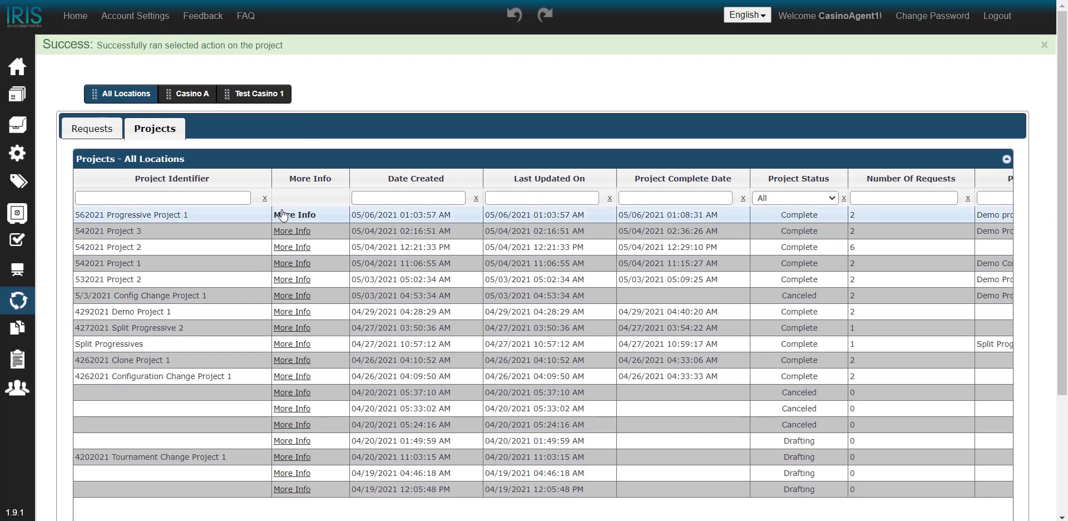
# Open the Wes Machine inventory details from the change requests list and view its linked progressives
pyautogui.click(92, 132)
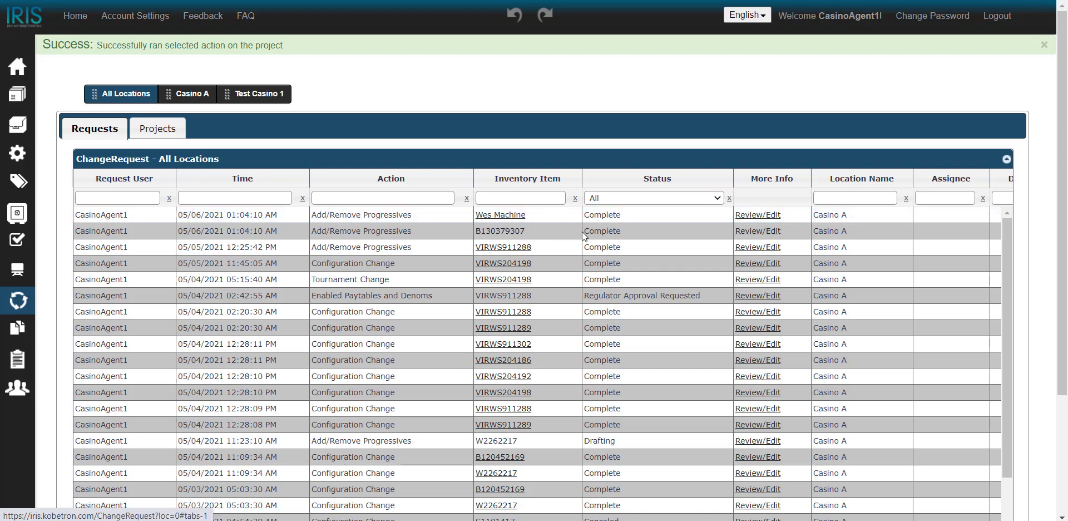
pyautogui.click(512, 216)
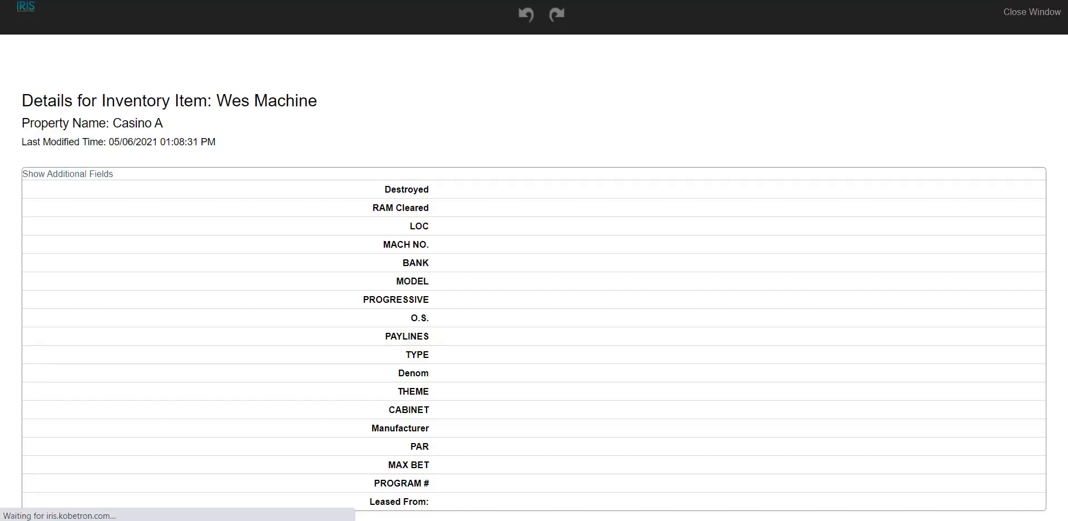
pyautogui.scroll(-4, 420, 149)
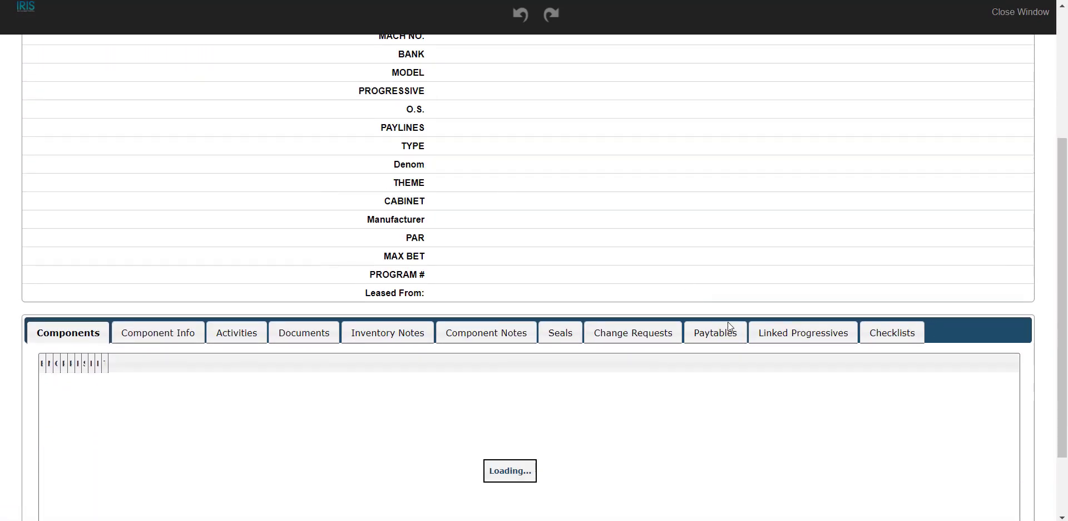
pyautogui.click(805, 342)
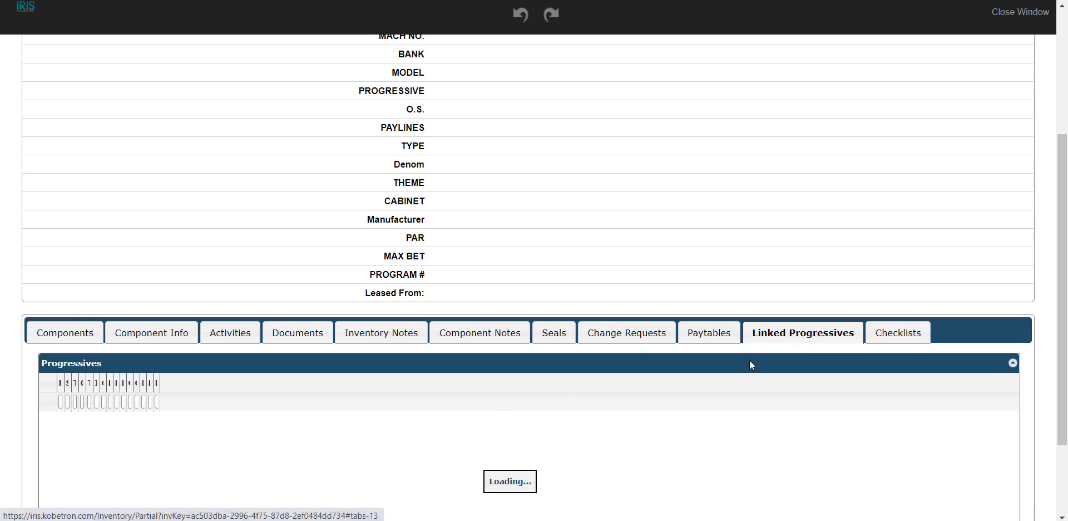
pyautogui.scroll(-1, 263, 456)
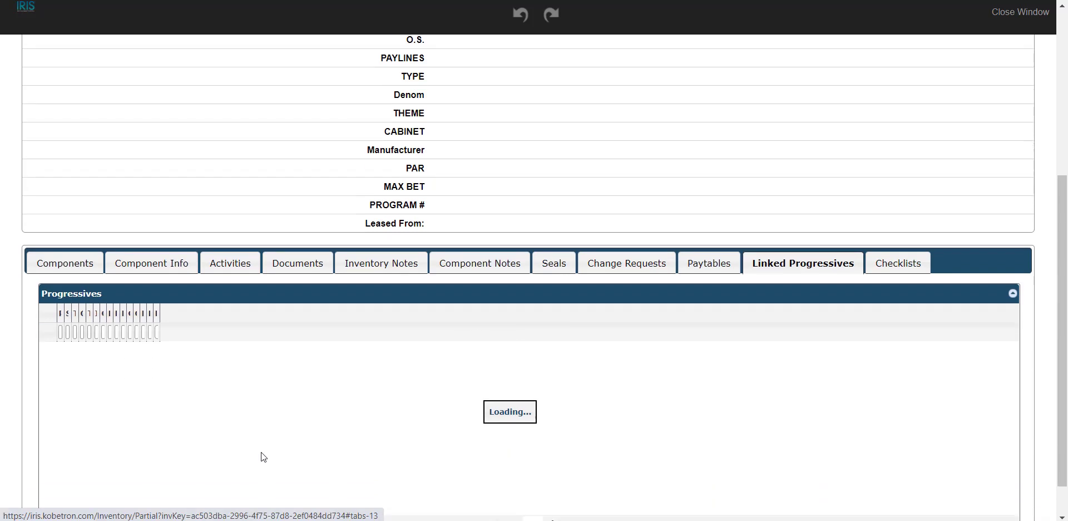